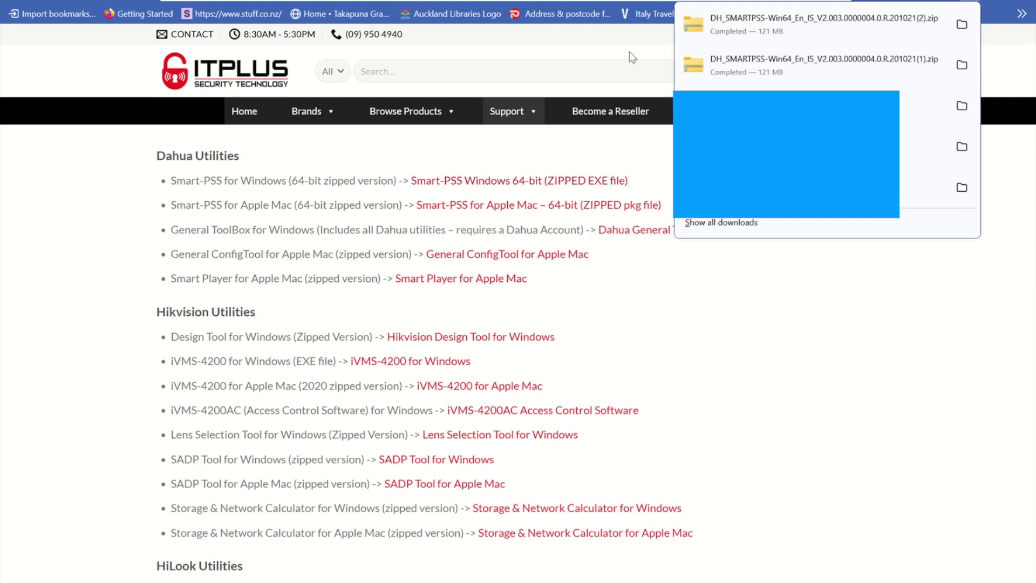
Step: Close the Firefox downloads list to return to the ITPLUS utilities page
{"action": "left_click", "coordinate": [799, 21]}
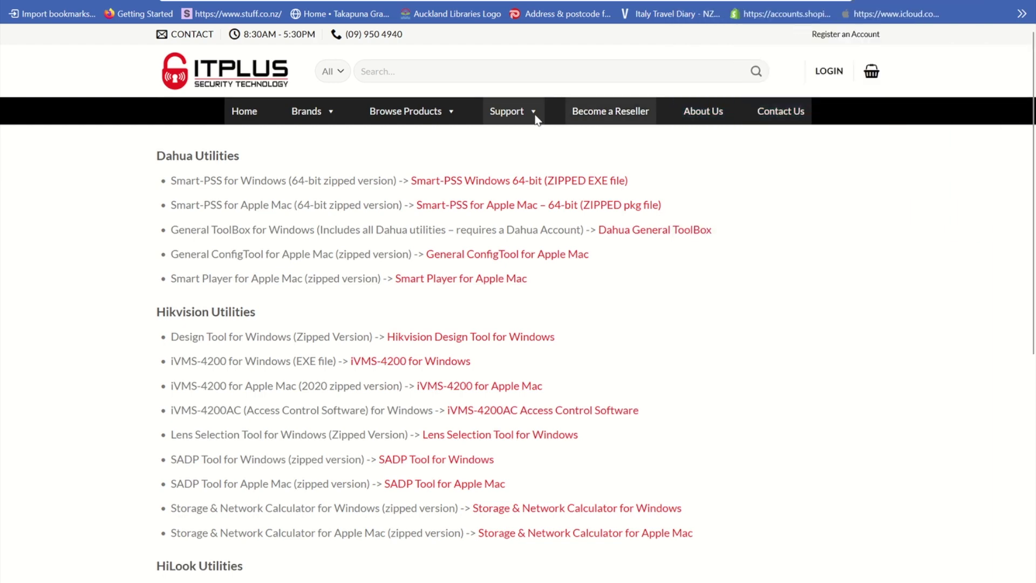
{"action": "mouse_move", "coordinate": [501, 154]}
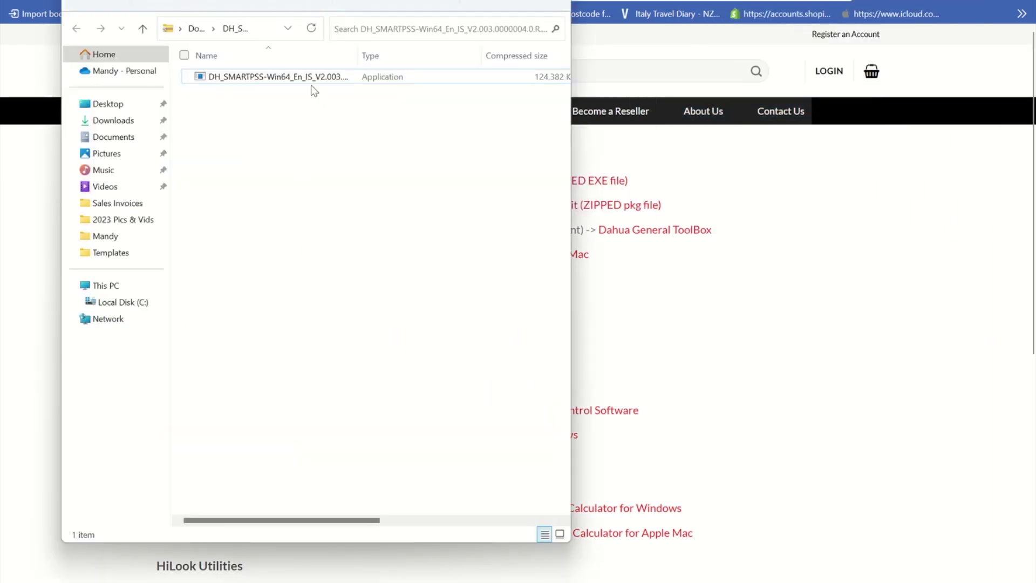
Step: Run the DH_SMARTPSS installer application from the downloaded zip
{"action": "left_click", "coordinate": [303, 79]}
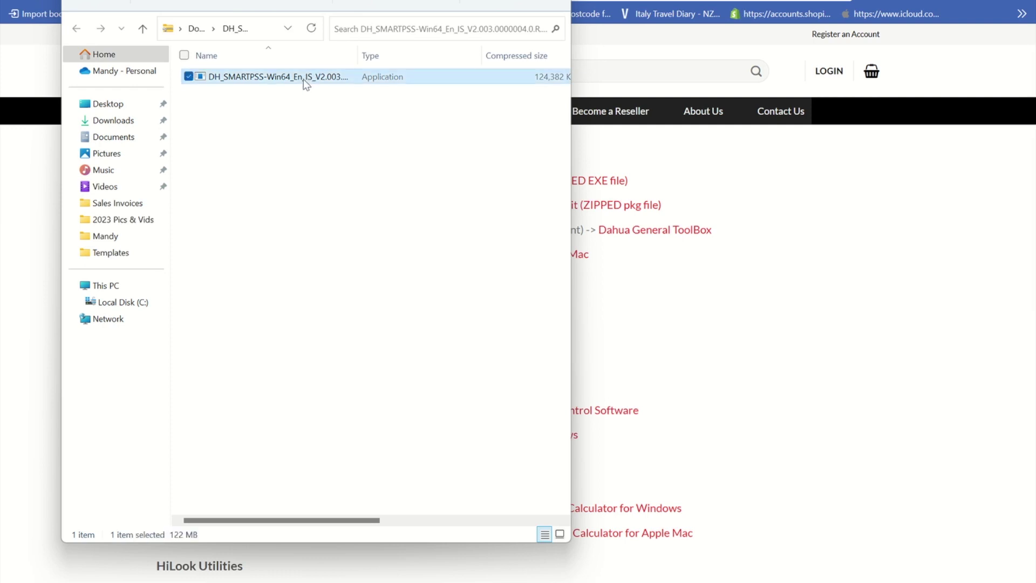
{"action": "double_click", "coordinate": [303, 78]}
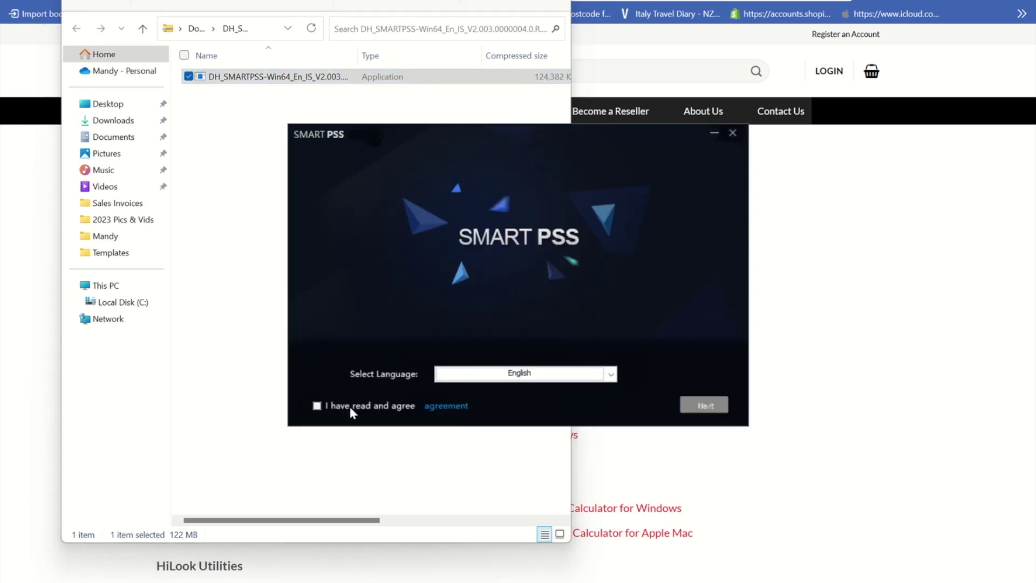
Step: Accept the license, exclude Storage Service, install SmartPSS and launch it on finish
{"action": "left_click", "coordinate": [317, 407]}
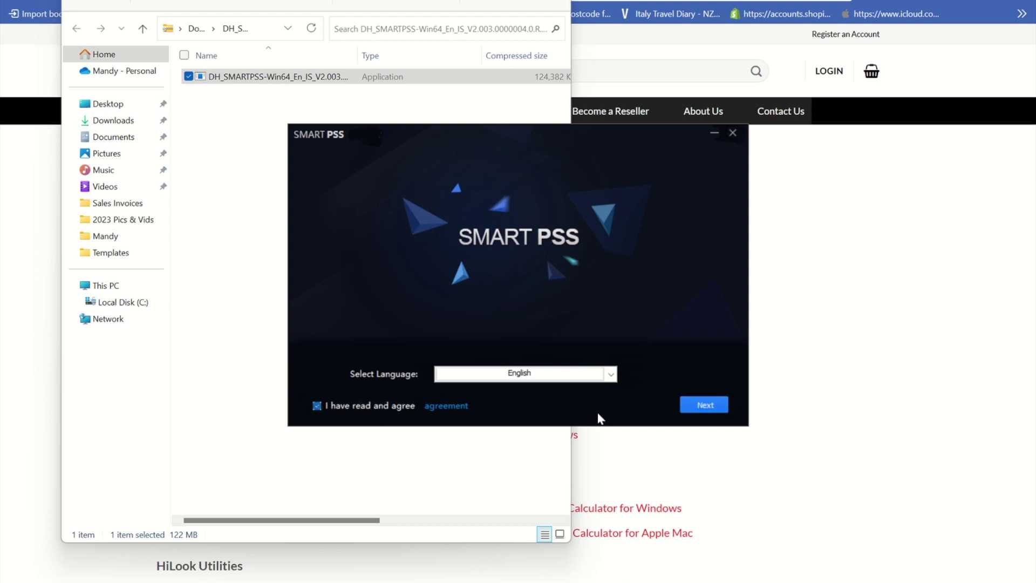
{"action": "left_click", "coordinate": [709, 409]}
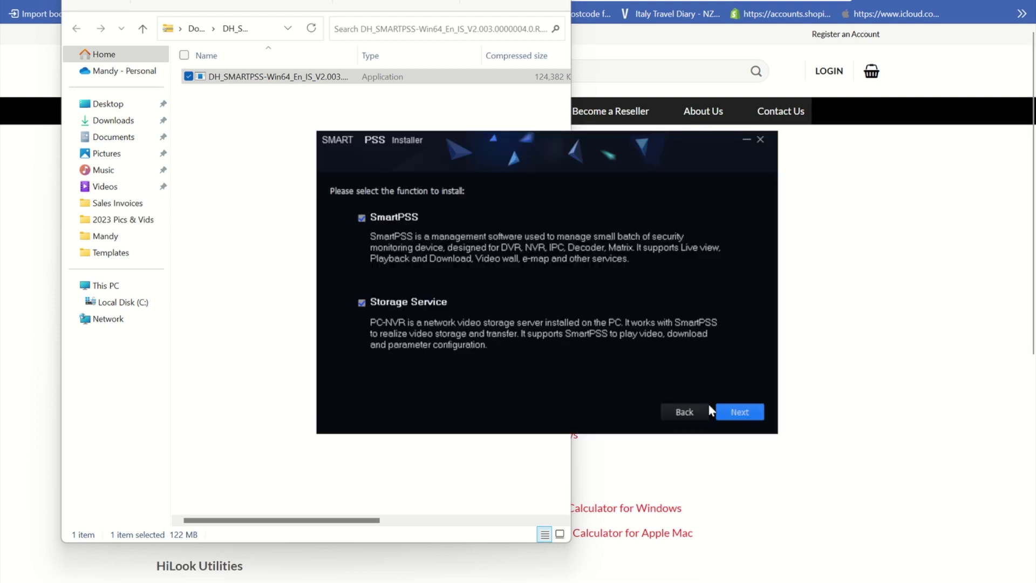
{"action": "left_click", "coordinate": [361, 302]}
{"action": "left_click", "coordinate": [741, 412]}
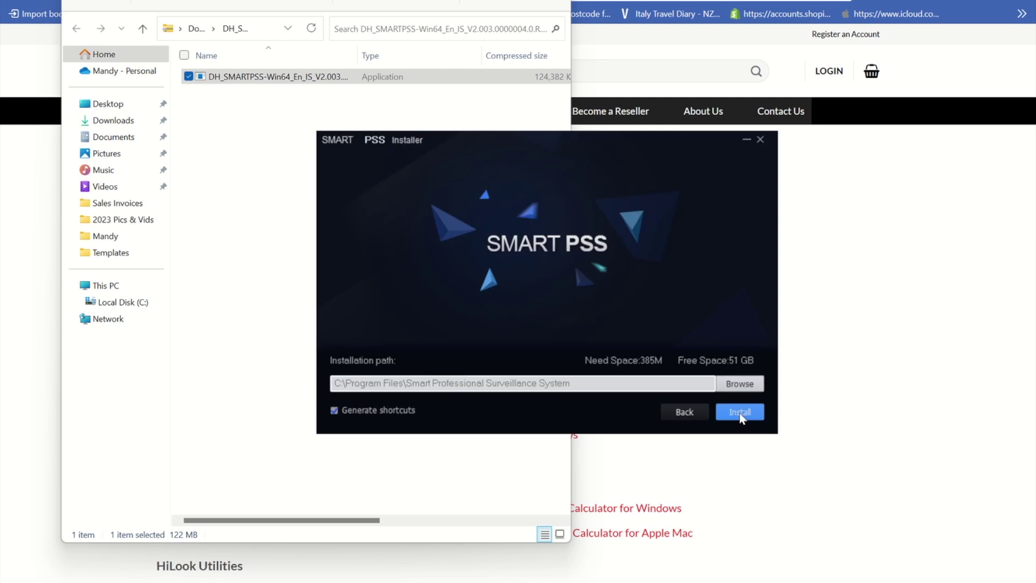
{"action": "left_click", "coordinate": [741, 413]}
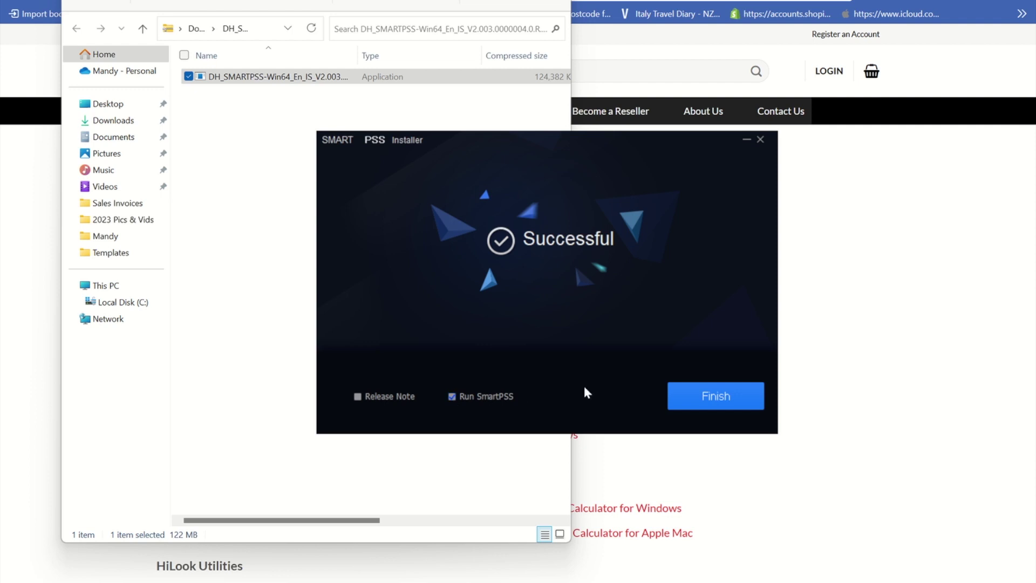
{"action": "left_click", "coordinate": [713, 393]}
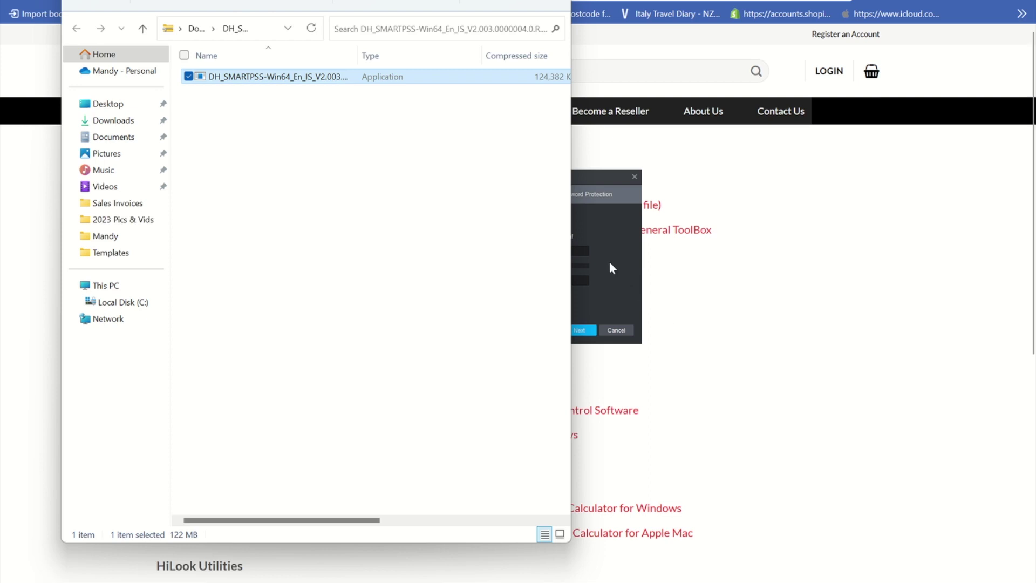
Step: Set and confirm the admin password and enable Auto Login after Registration
{"action": "left_click", "coordinate": [613, 241]}
{"action": "left_click", "coordinate": [532, 251]}
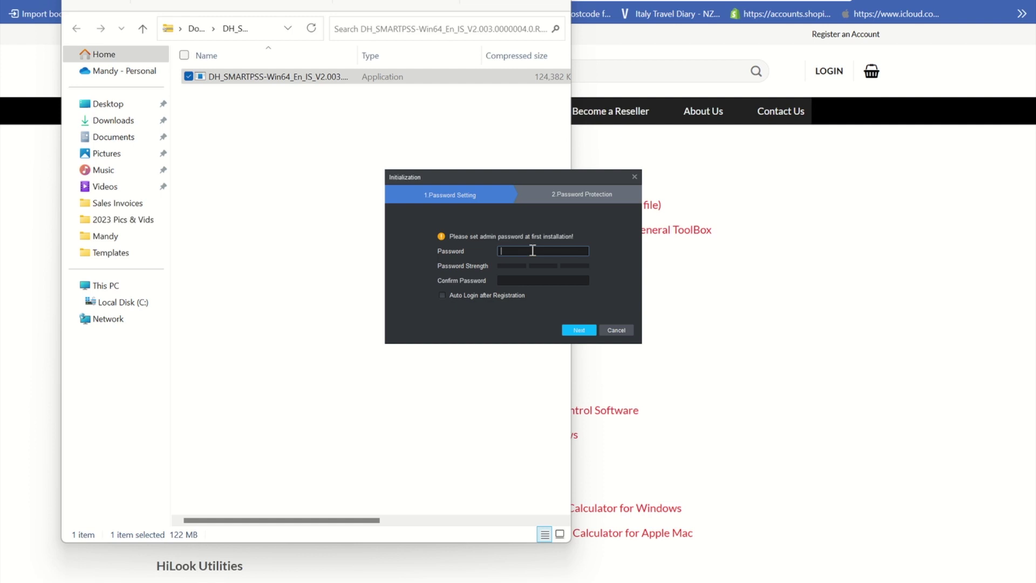
{"action": "type", "text": "•••••••••••"}
{"action": "left_click", "coordinate": [506, 281]}
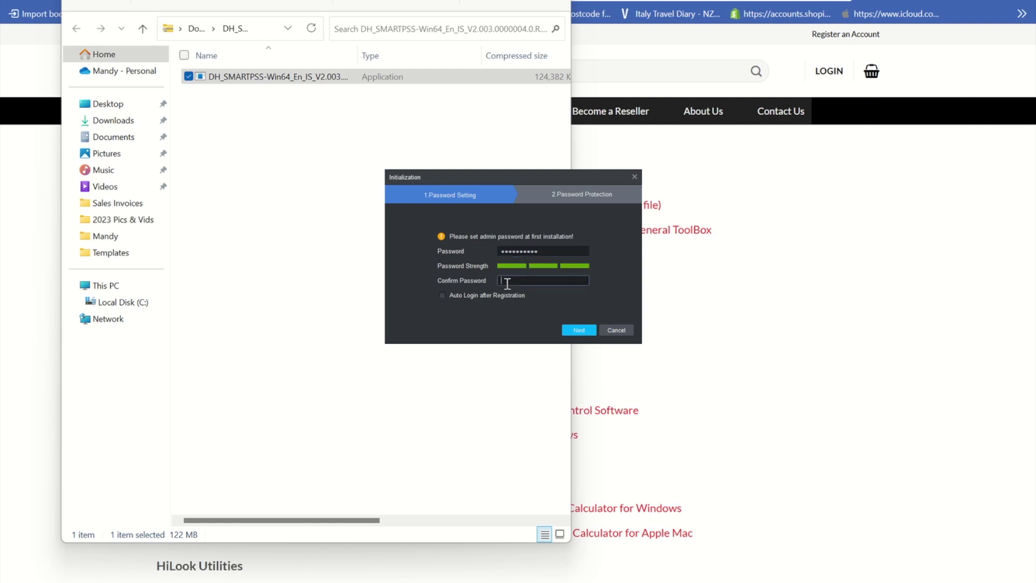
{"action": "type", "text": "•••••••••••"}
{"action": "left_click", "coordinate": [442, 295]}
Step: Fill in answers to all three security questions and finish initialization
{"action": "left_click", "coordinate": [582, 331]}
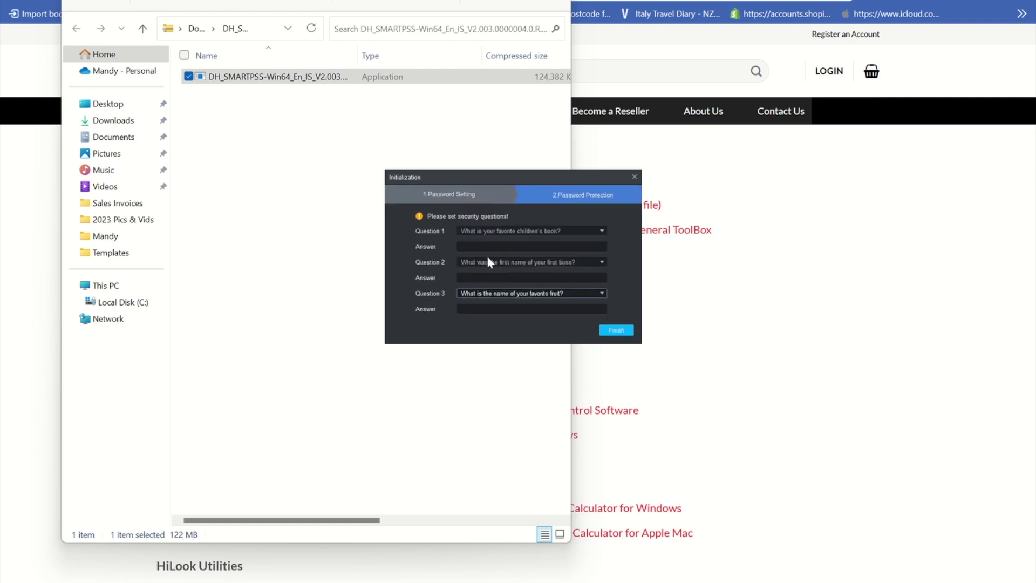
{"action": "left_click", "coordinate": [484, 246]}
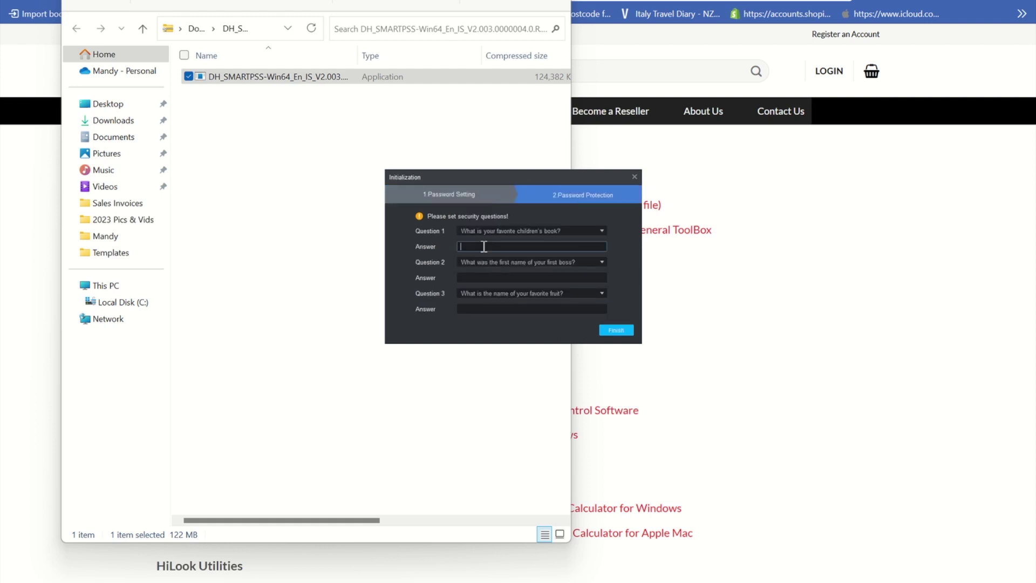
{"action": "type", "text": "a"}
{"action": "left_click", "coordinate": [473, 276]}
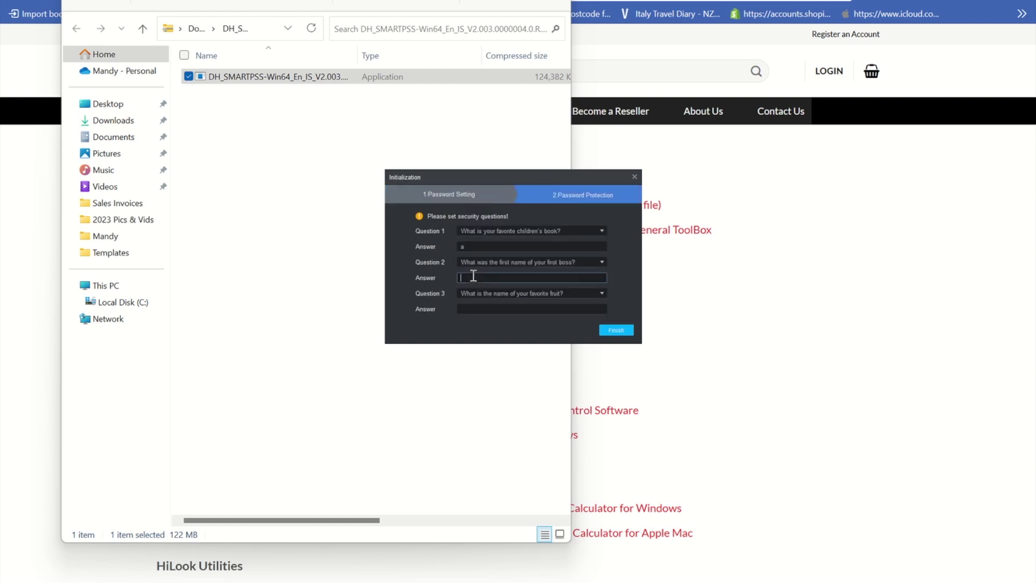
{"action": "type", "text": "a"}
{"action": "left_click", "coordinate": [472, 311]}
{"action": "type", "text": "a"}
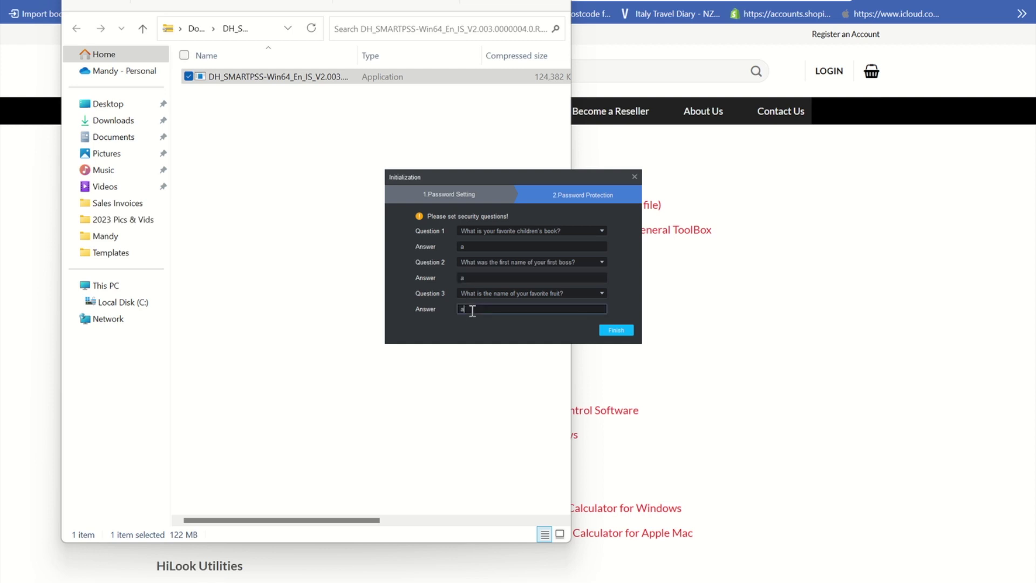
{"action": "left_click", "coordinate": [616, 330]}
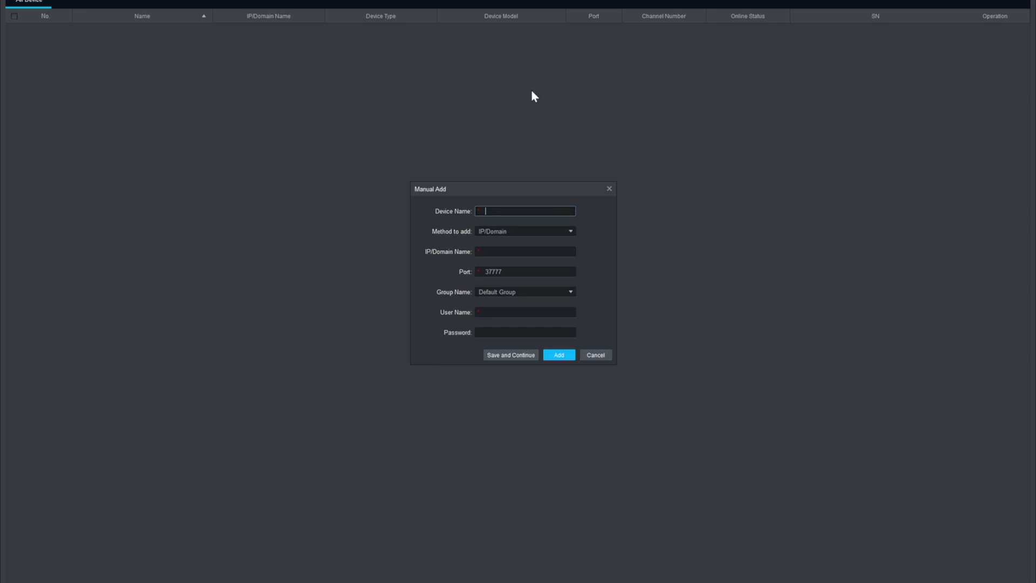
Step: Name the device 'YOUR CCTV' and paste its serial number using SN (For Device Support P2P)
{"action": "type", "text": "YOUR CCTV"}
{"action": "left_click", "coordinate": [507, 231]}
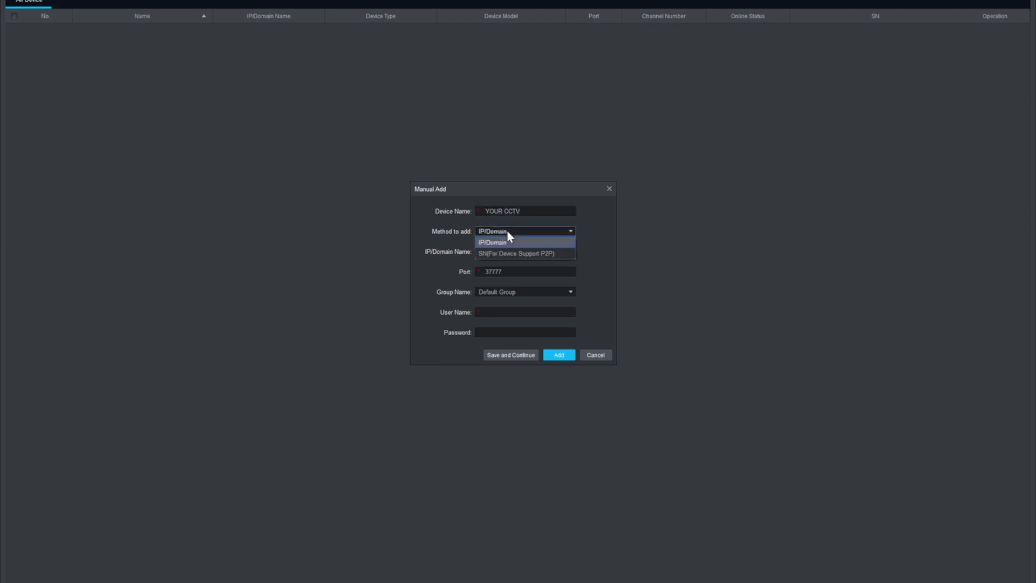
{"action": "left_click", "coordinate": [521, 254]}
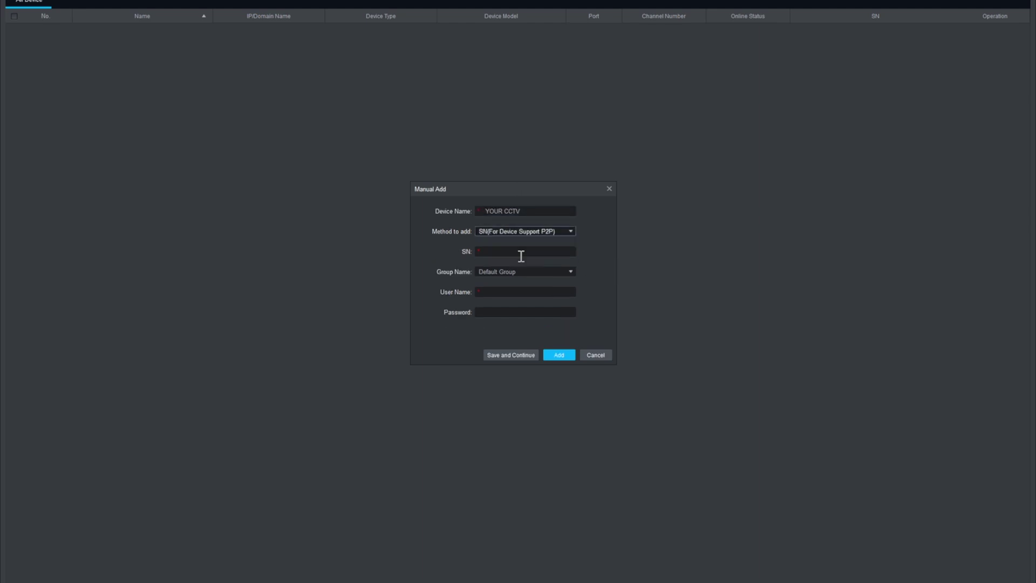
{"action": "left_click", "coordinate": [503, 253]}
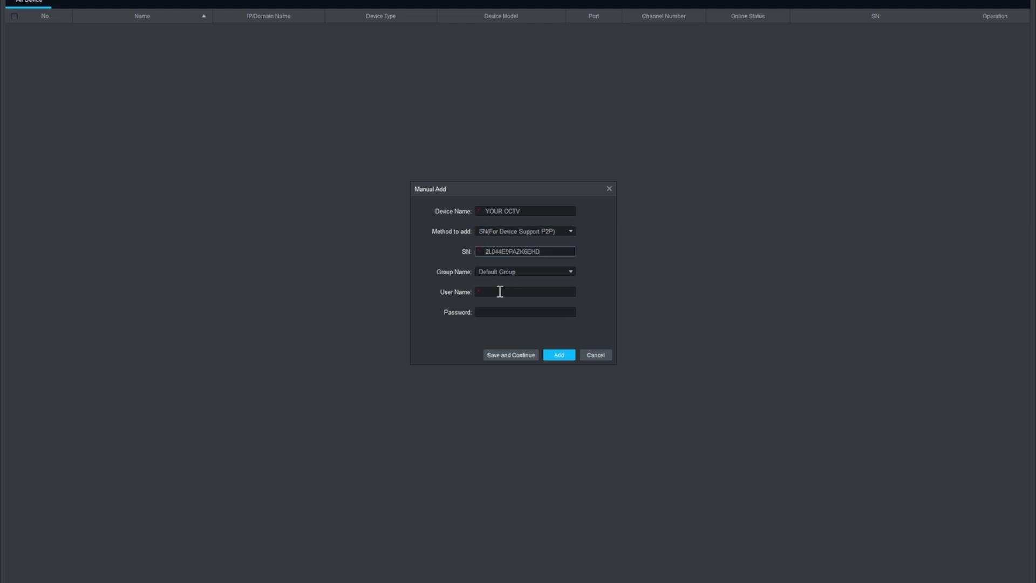
Step: Enter user name admin and the device password, then save the device
{"action": "left_click", "coordinate": [500, 292]}
{"action": "type", "text": "admin"}
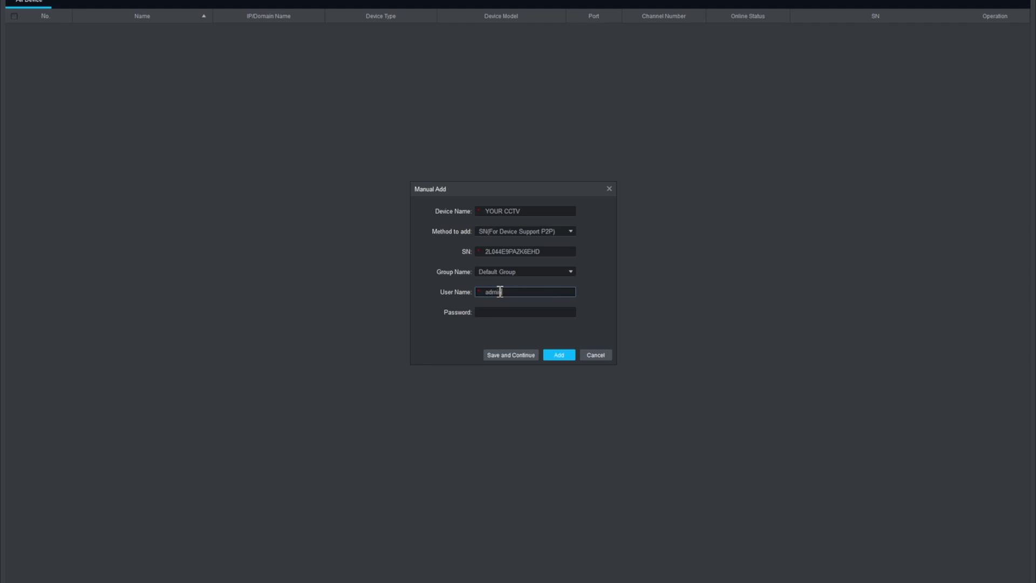
{"action": "left_click", "coordinate": [491, 308]}
{"action": "type", "text": "admin12345"}
{"action": "left_click", "coordinate": [515, 356]}
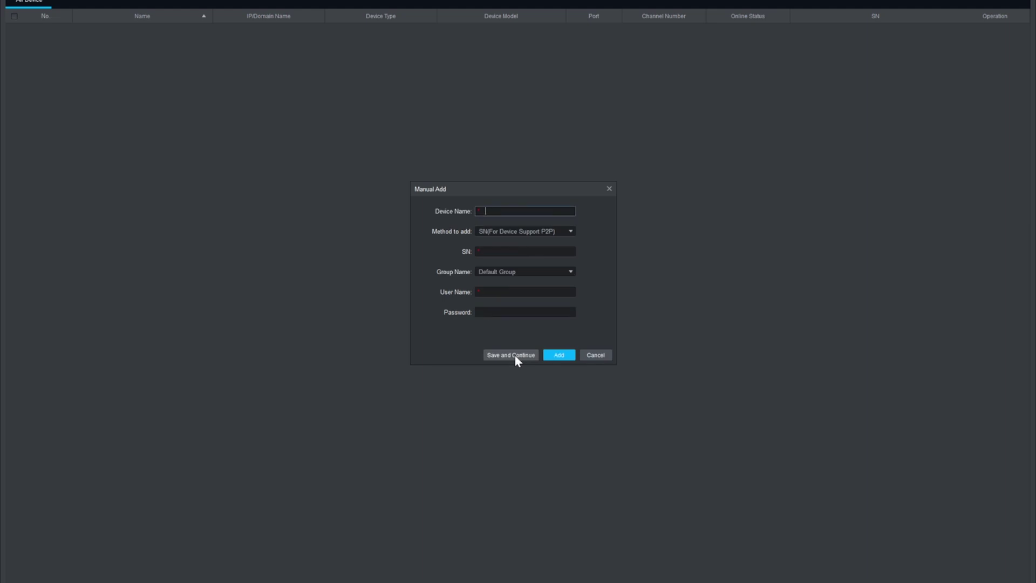
Step: Cancel the Manual Add dialog and exit SmartPSS, confirming the exit prompt
{"action": "left_click", "coordinate": [596, 356]}
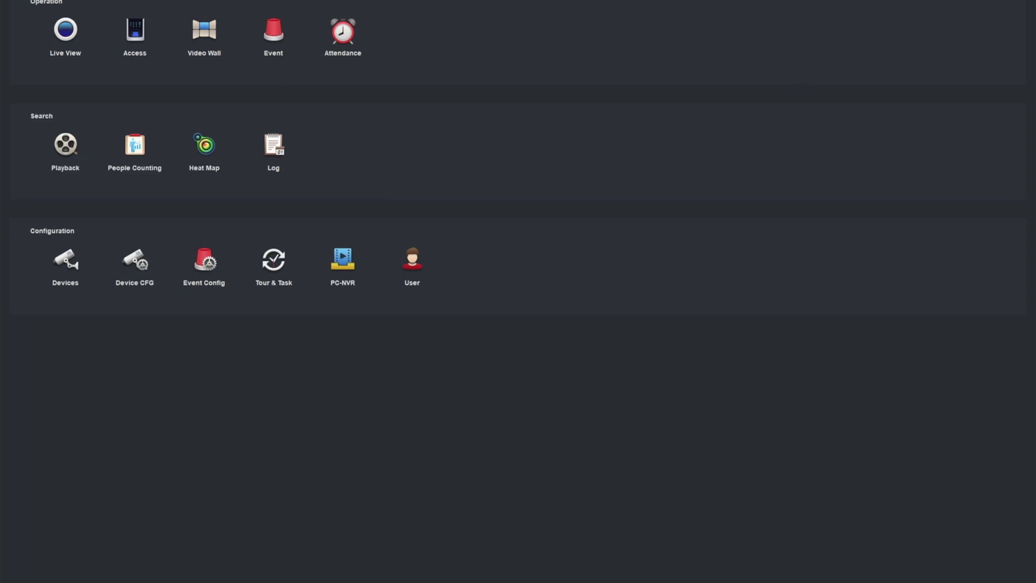
{"action": "key", "text": "alt+F4"}
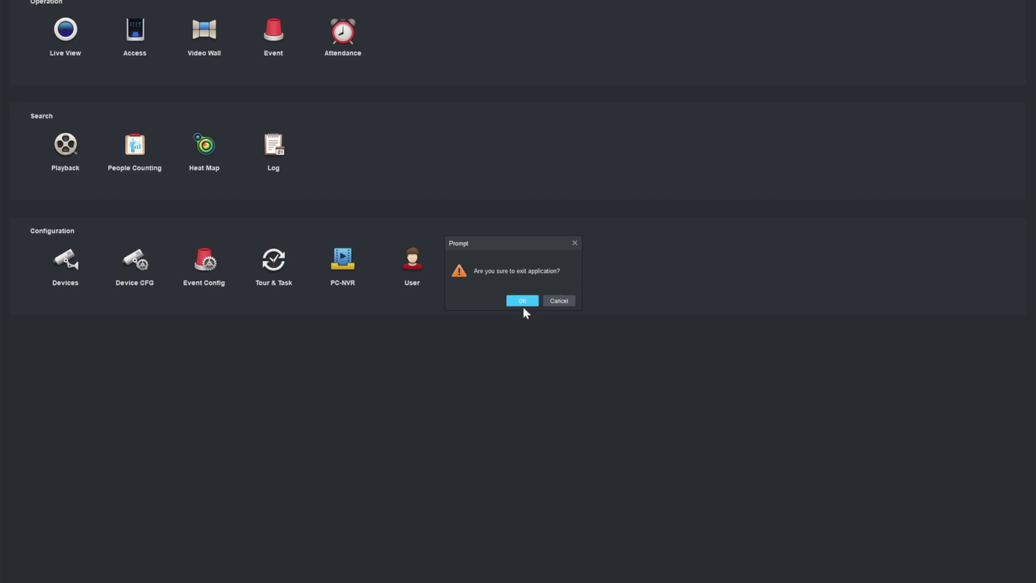
{"action": "left_click", "coordinate": [522, 300]}
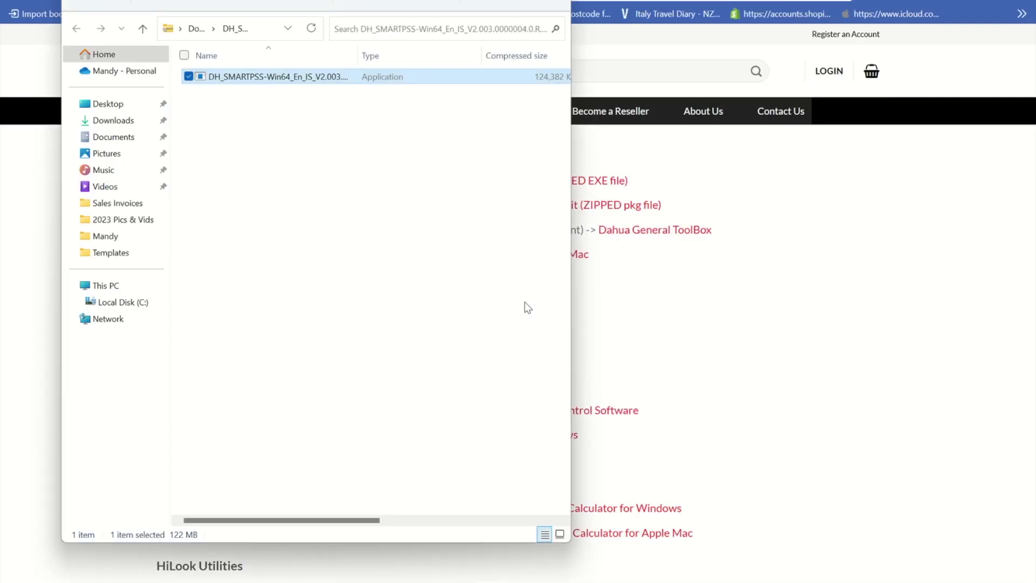